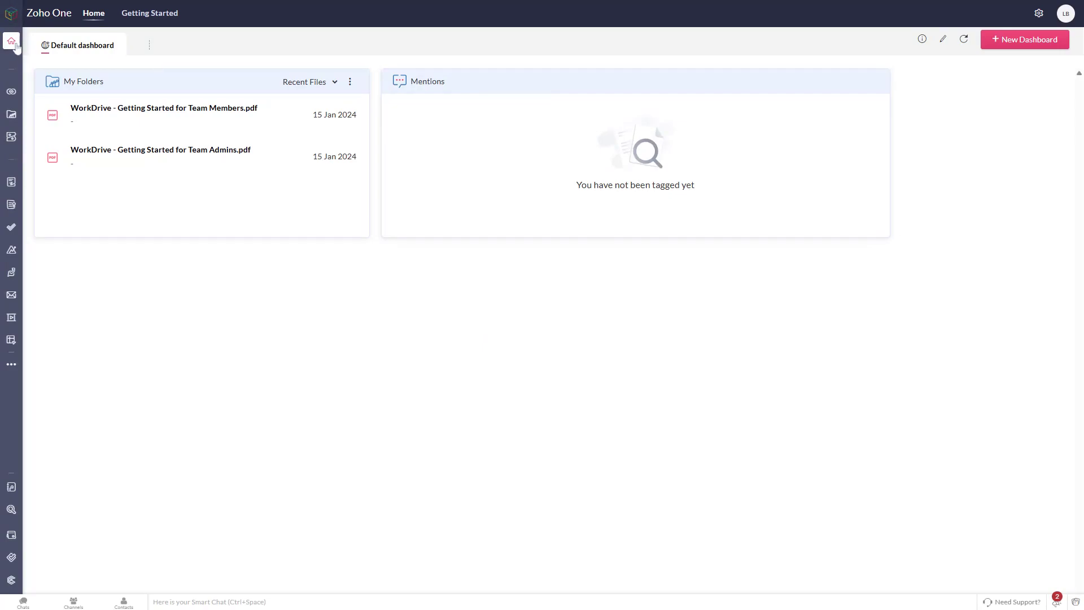
Switch to the CRM app and open the Pipeline by Stage report from the Deal Reports for editing.
mouse_move(16, 46)
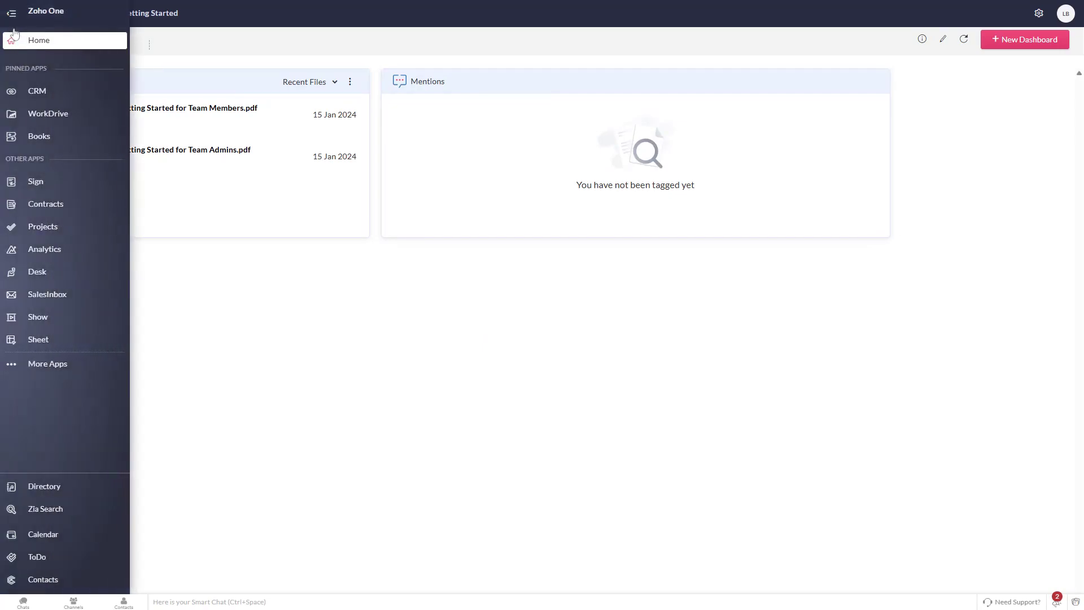
click(44, 93)
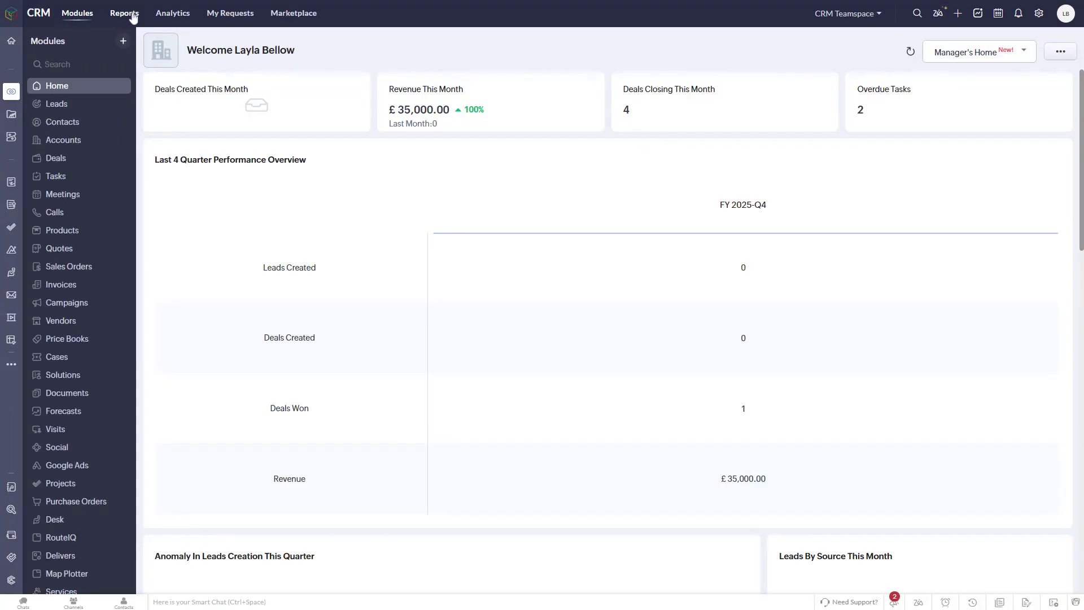
click(133, 17)
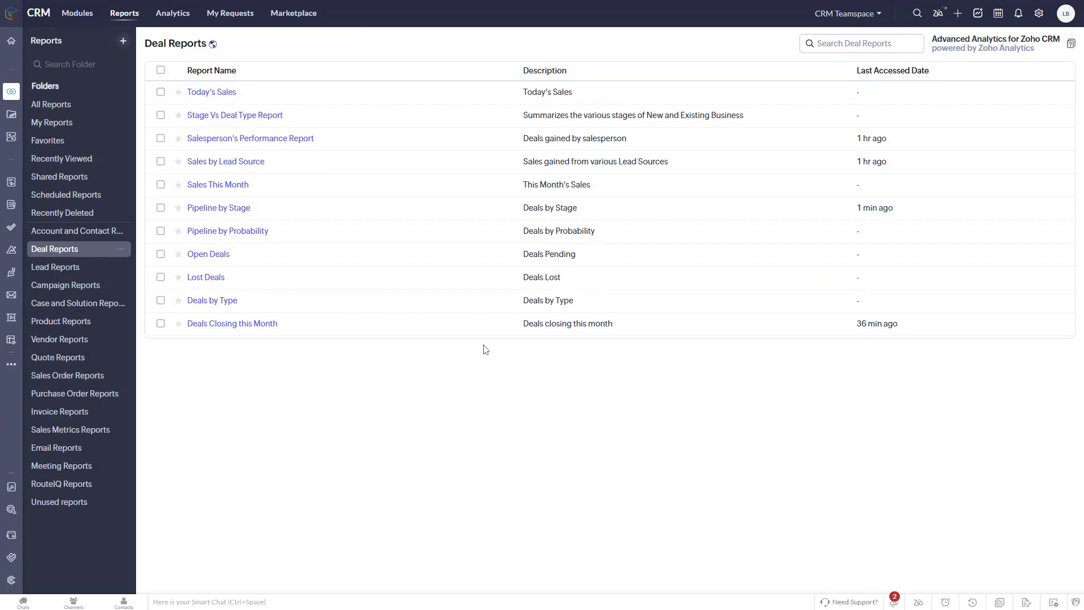
click(226, 209)
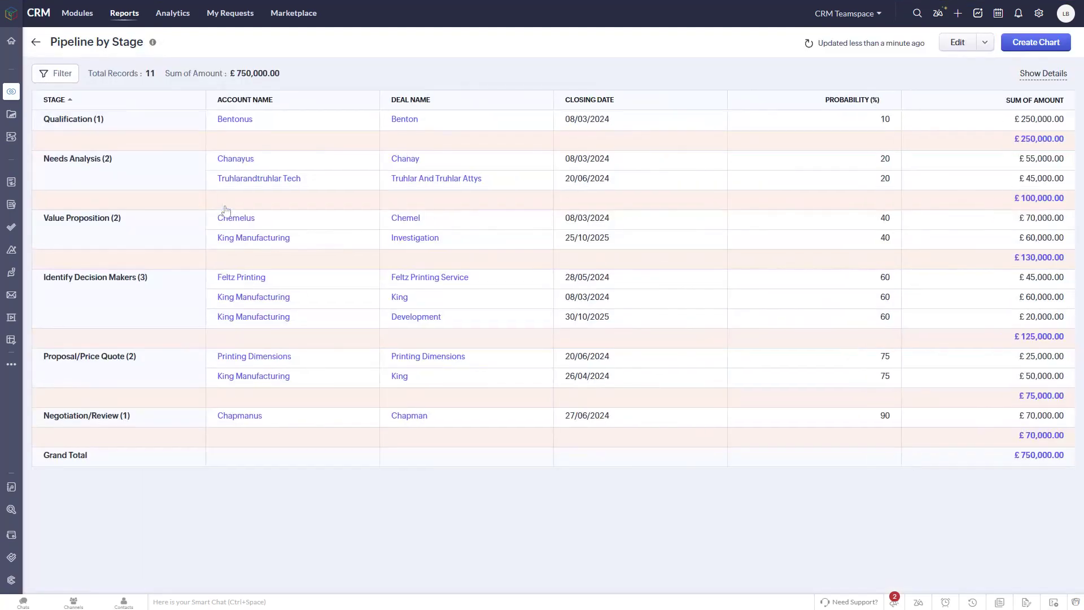
click(958, 43)
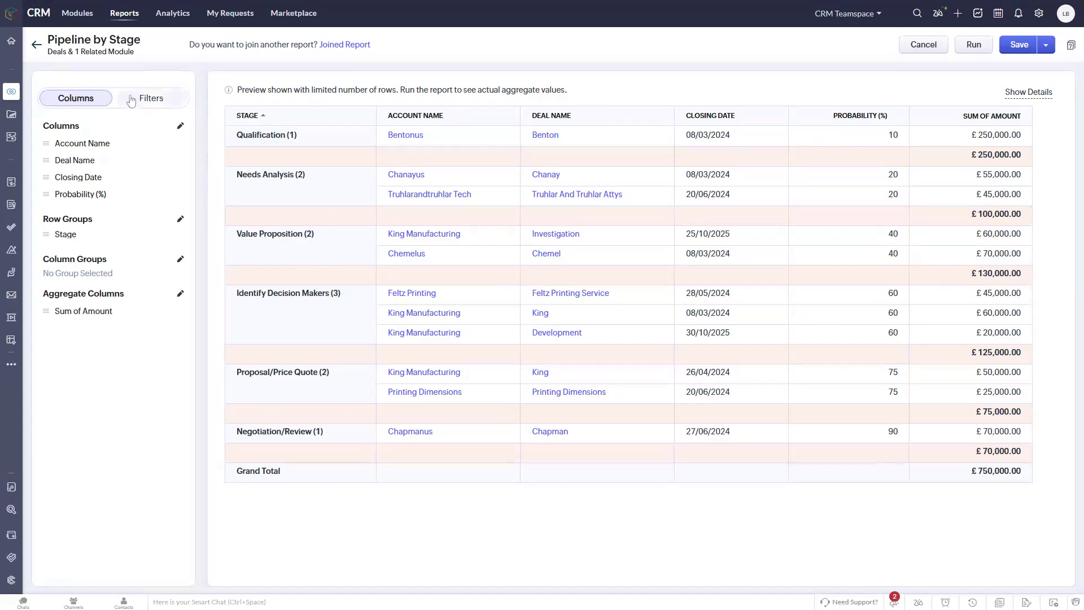
Add a Quick View Filter that limits the report to deals with a Closing Date in the Current Month, and save it.
click(152, 108)
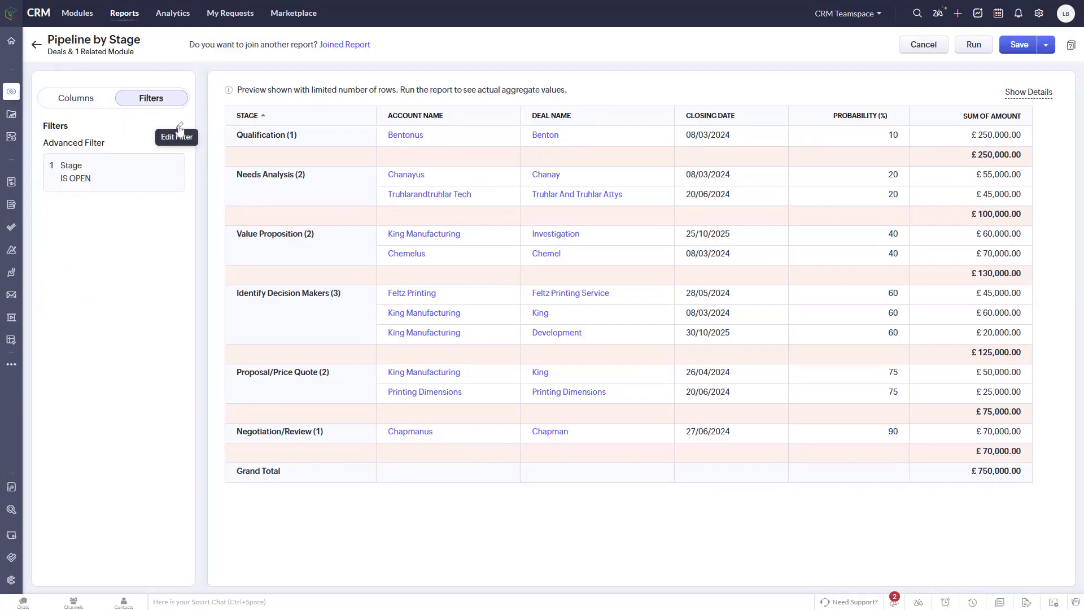
click(179, 126)
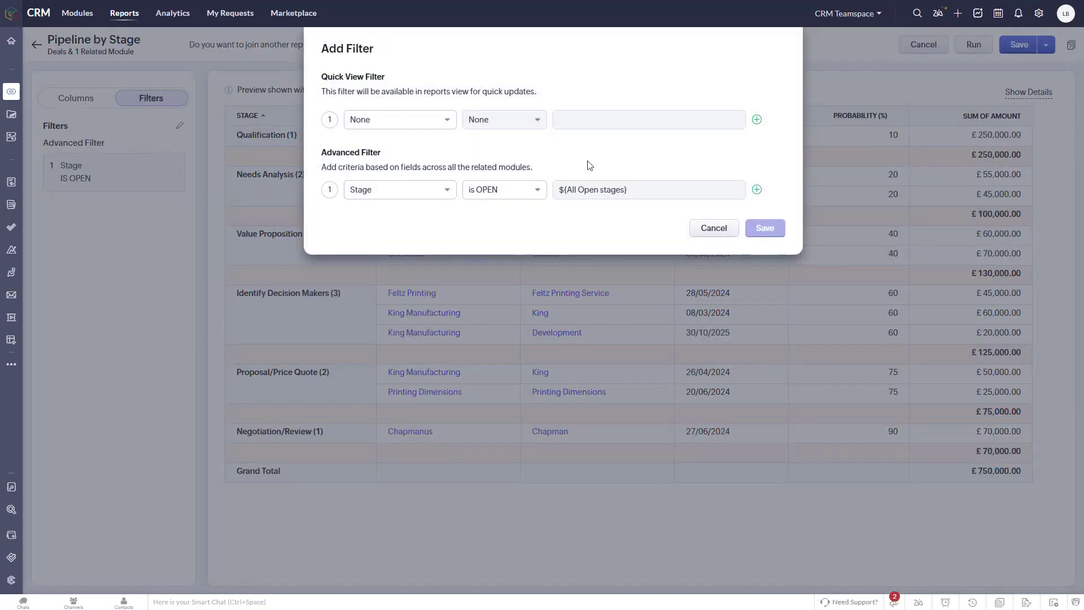
click(419, 120)
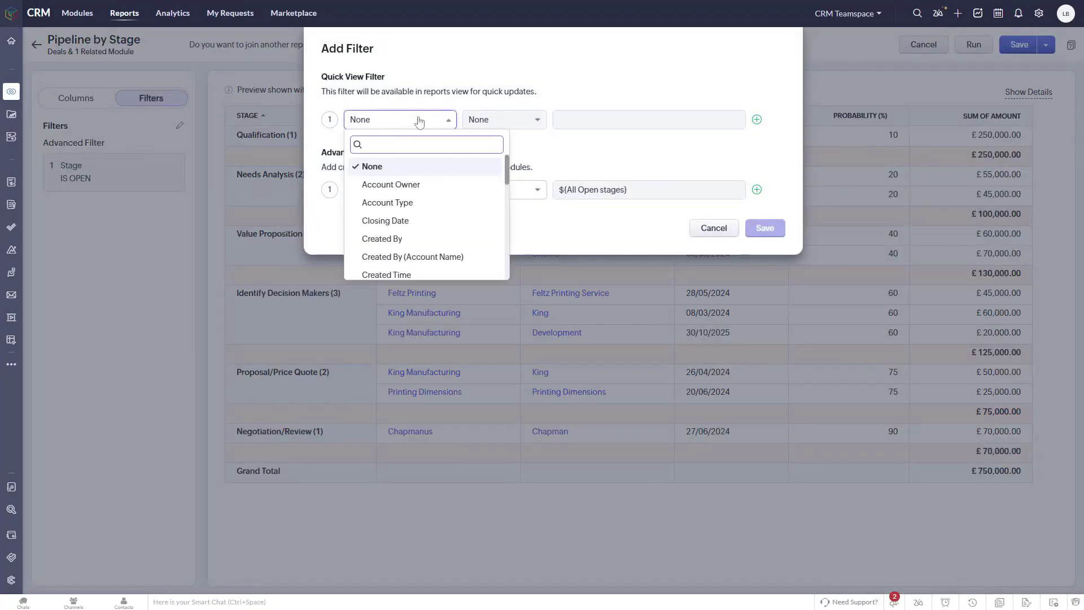
text(clos)
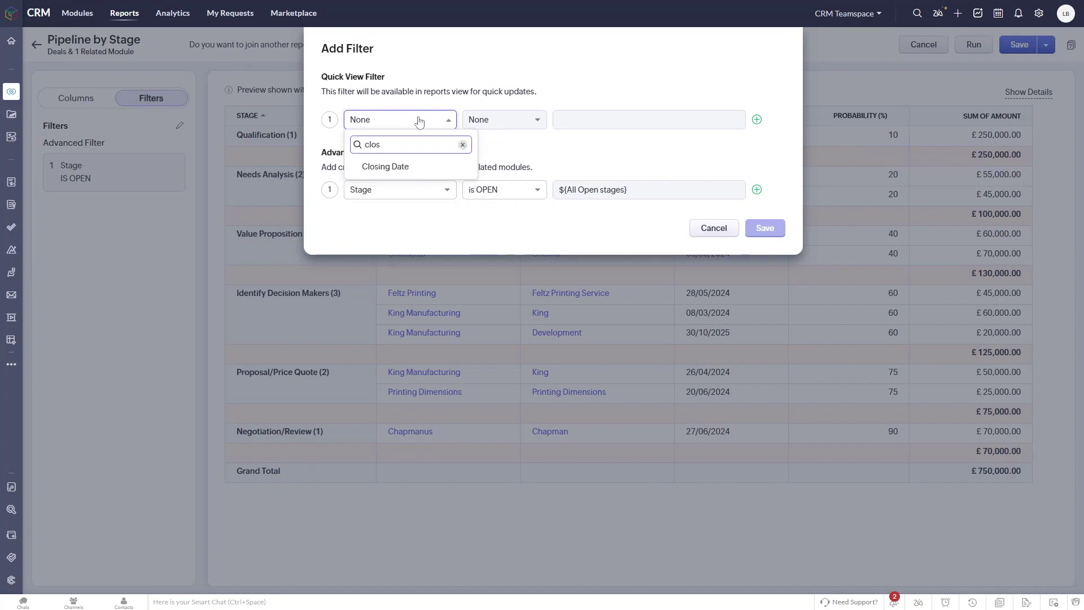
click(415, 167)
click(509, 122)
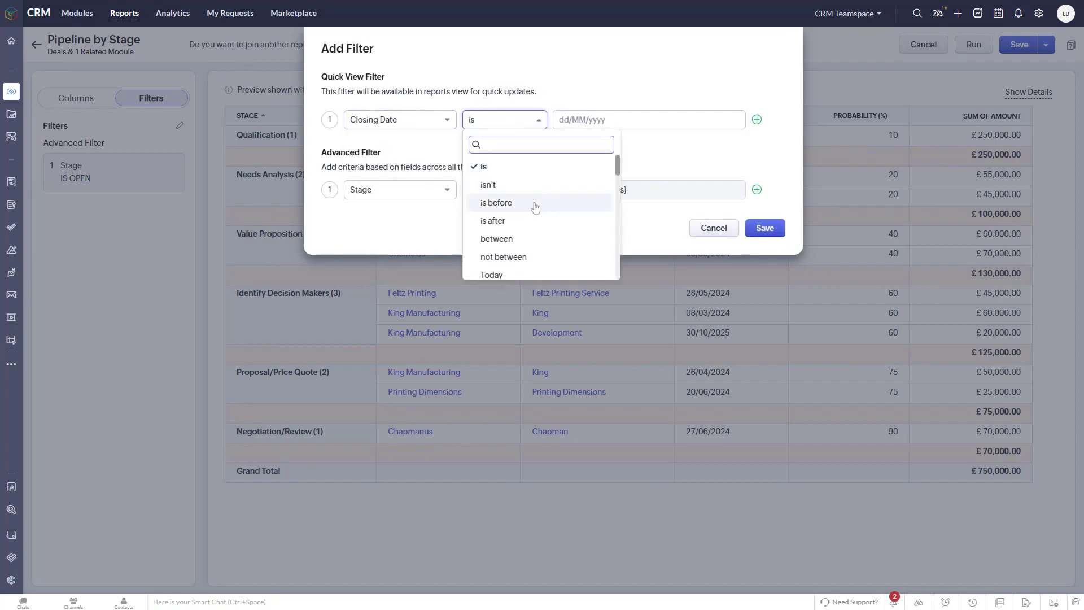
scroll(532, 211, down, 3)
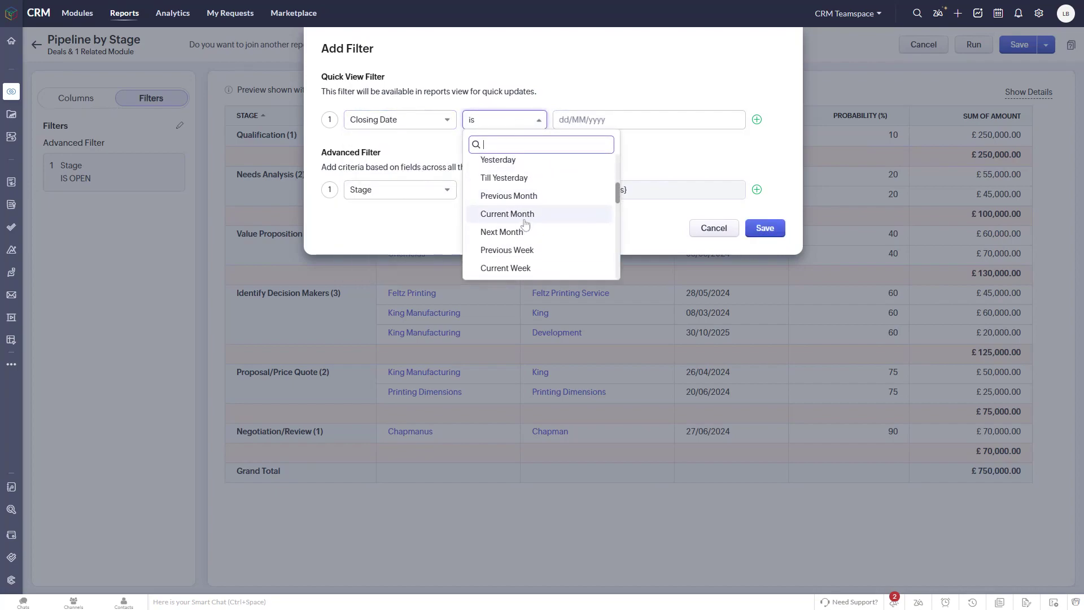
click(527, 220)
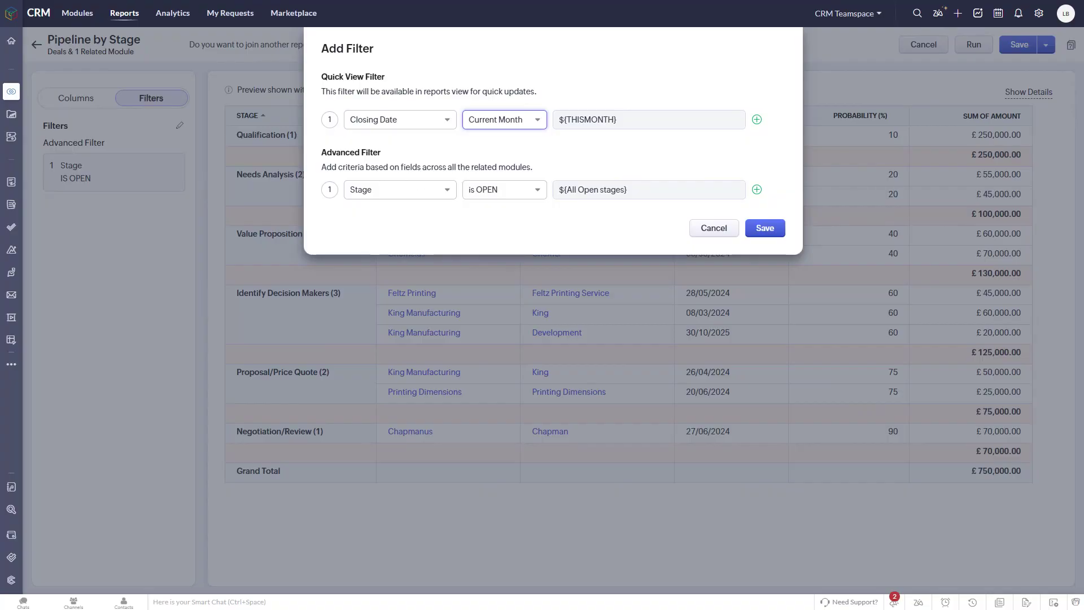
click(522, 124)
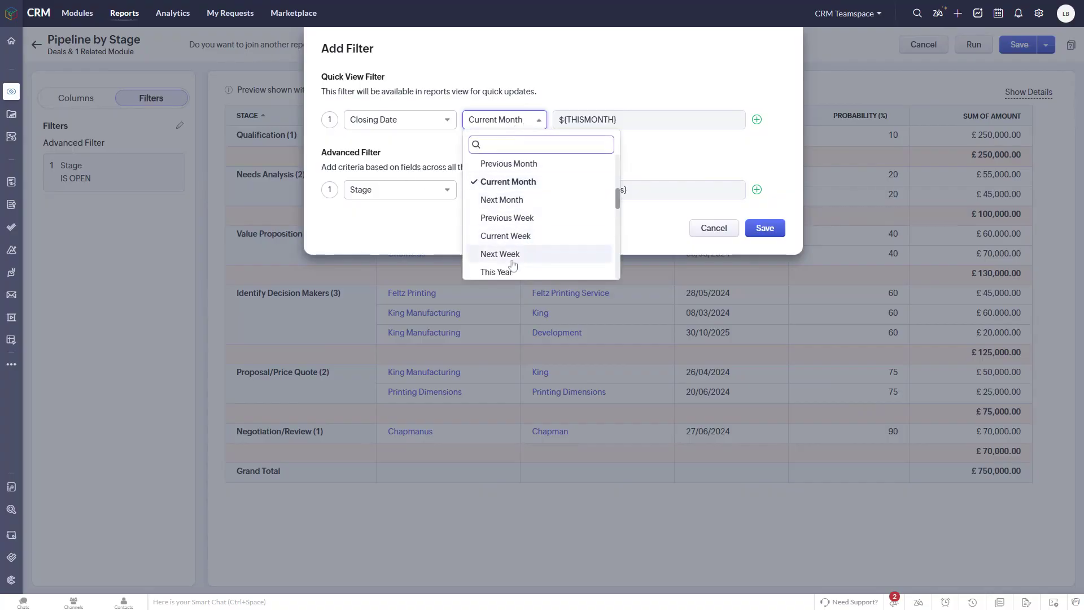
scroll(513, 266, down, 1)
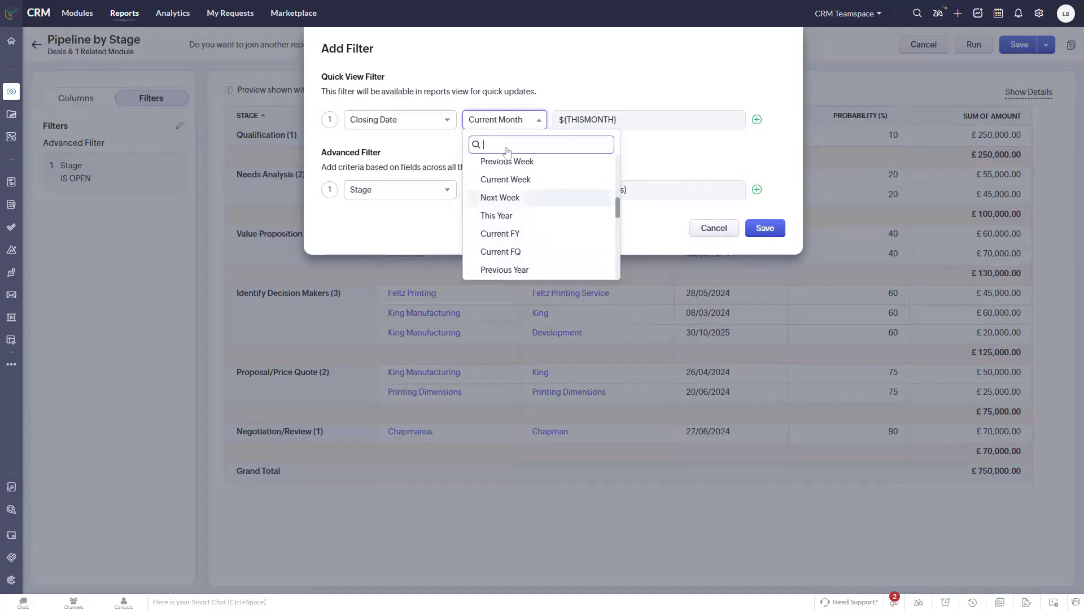
click(510, 124)
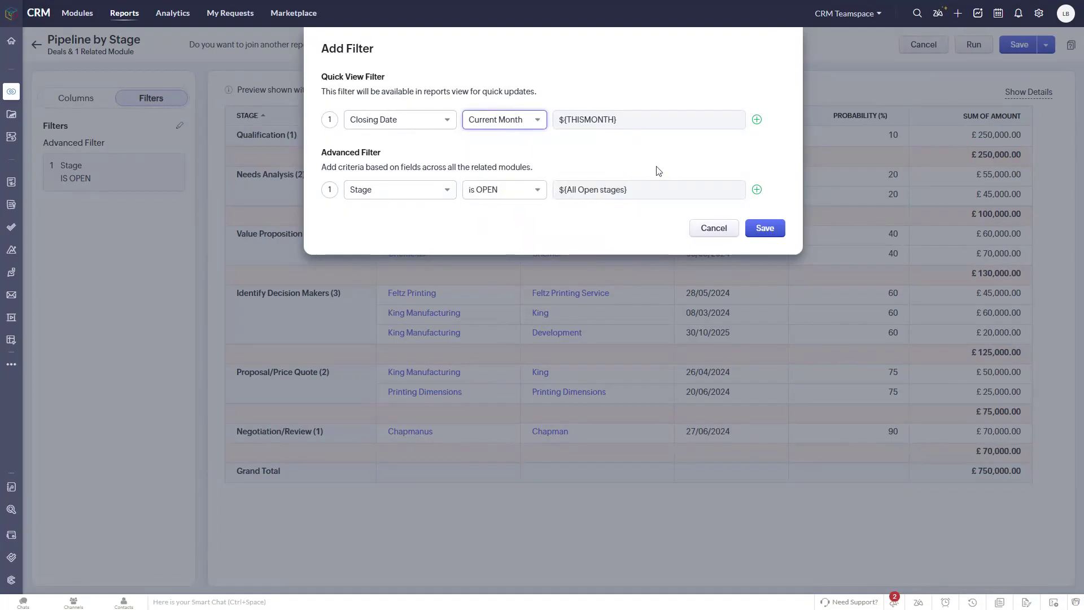
click(764, 228)
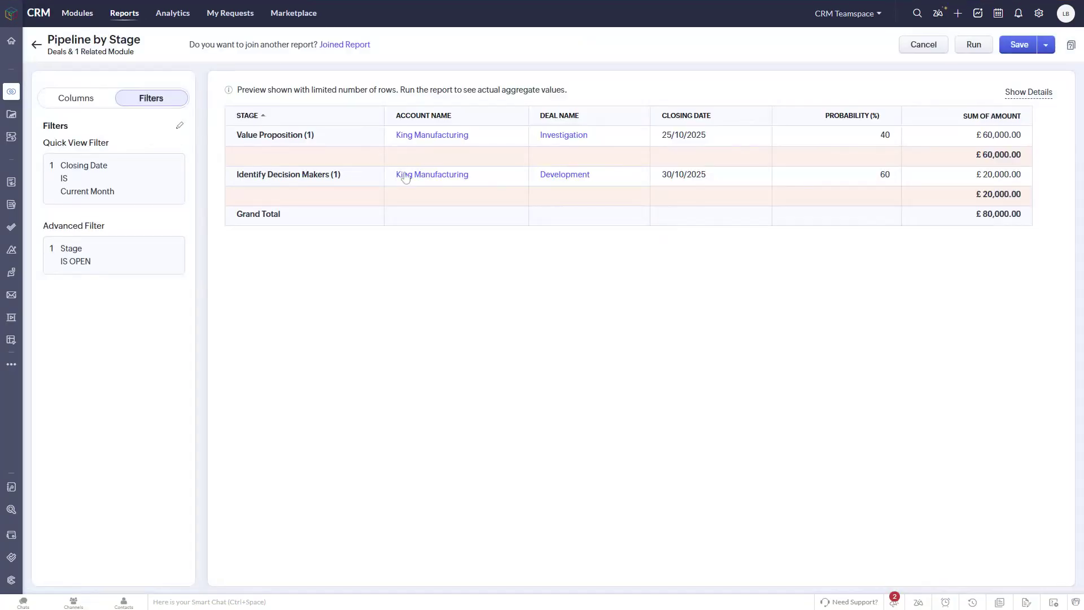
Add Deal Owner as a second row group in the report.
click(87, 101)
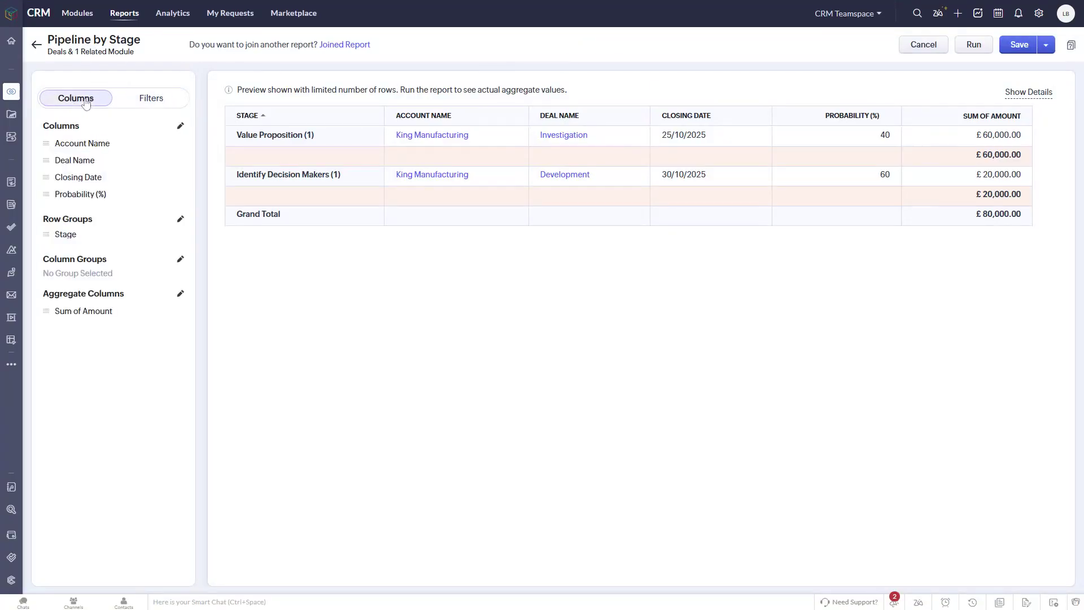
click(180, 221)
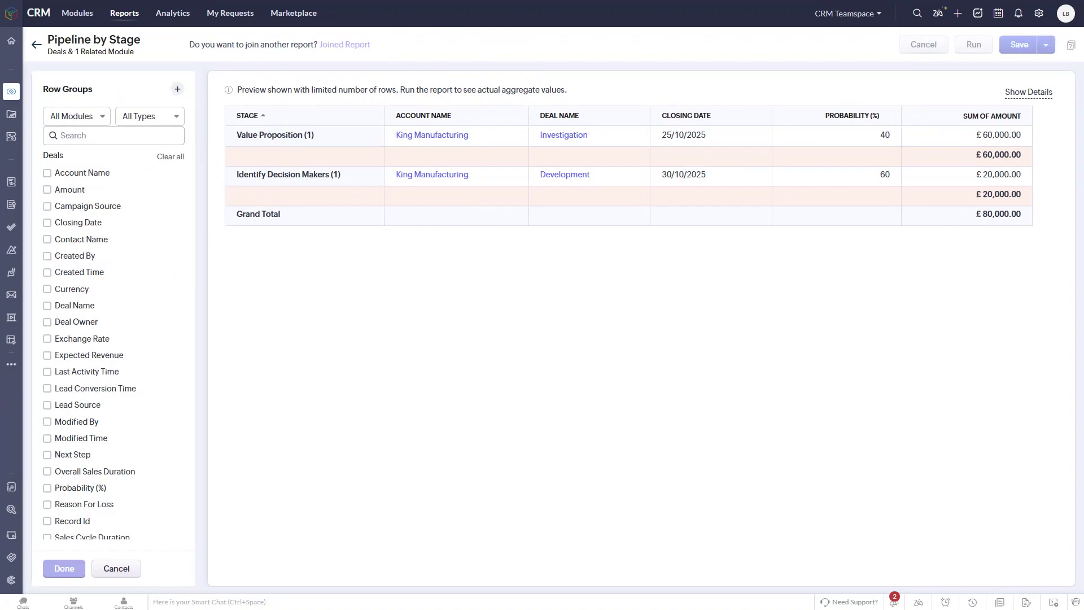
click(61, 136)
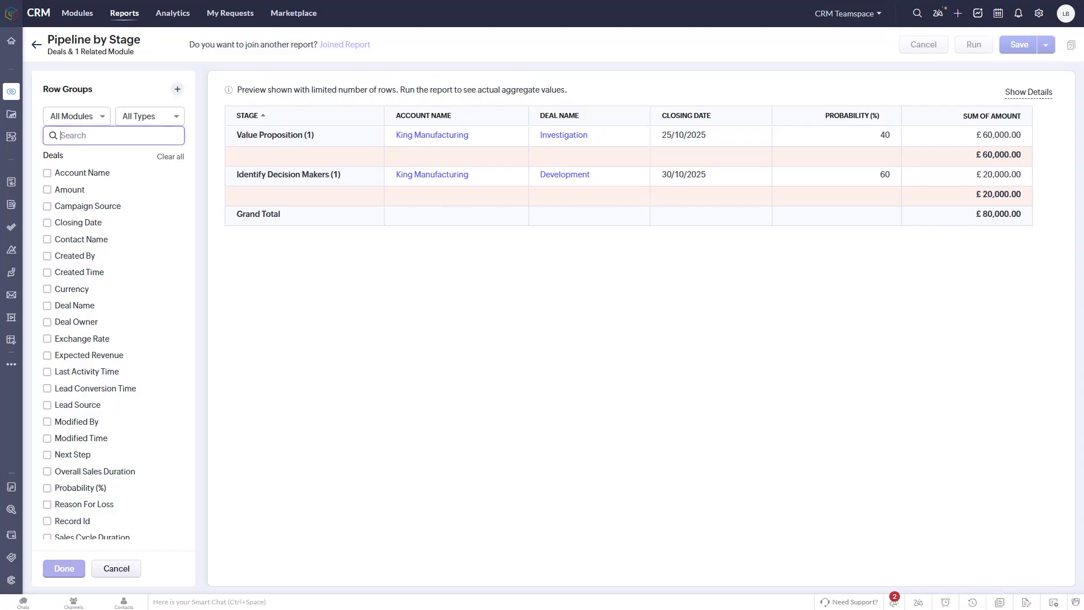
text(own)
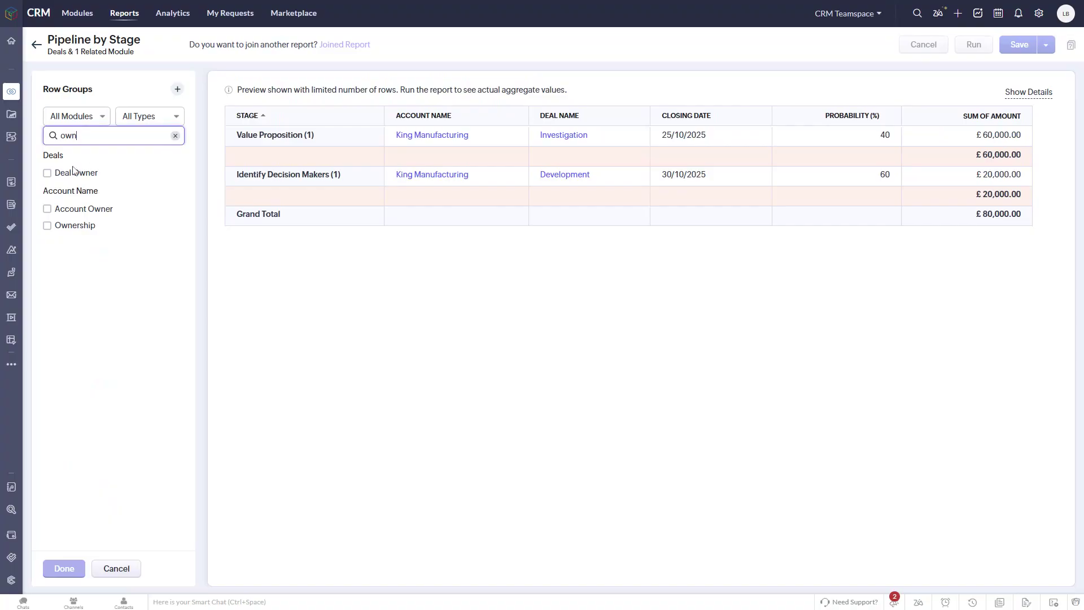
click(74, 172)
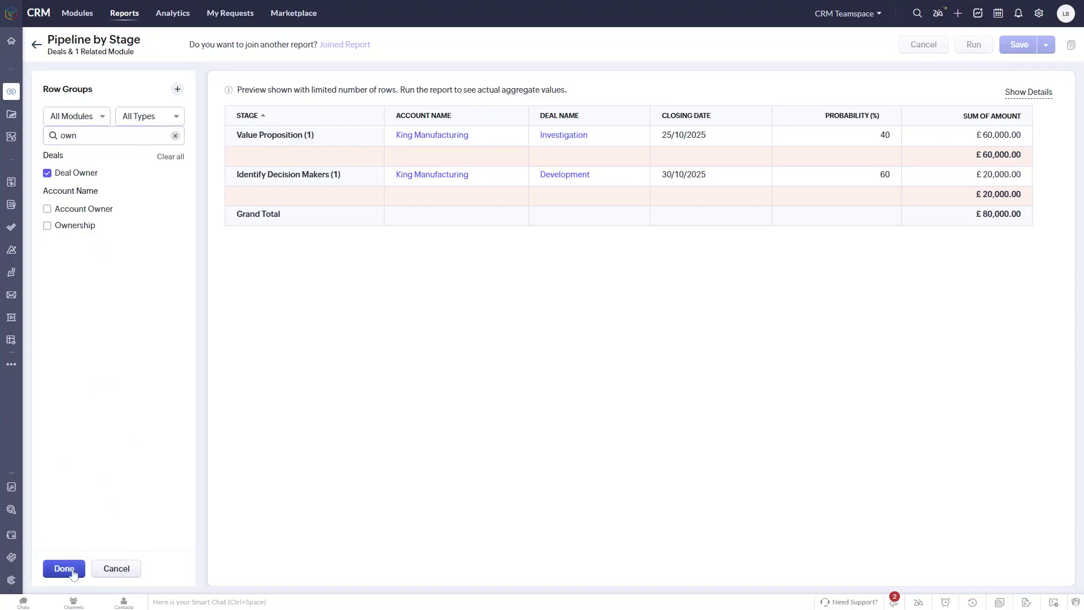
click(64, 569)
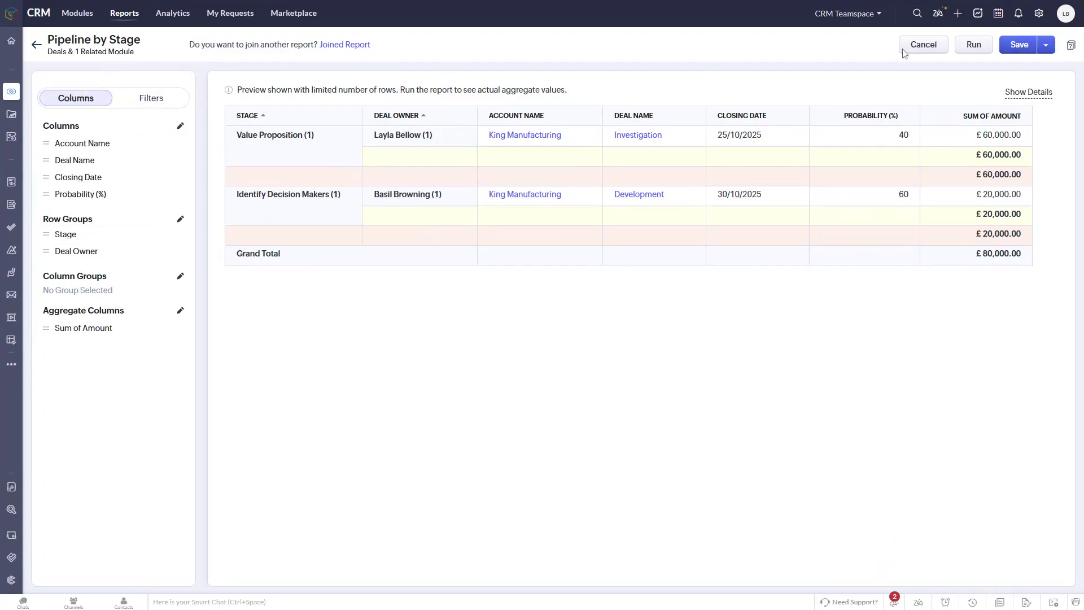
Save the report as a copy named "Pipeline by Stage - Custom" in the Deal Reports folder and start a new chart for it.
click(1046, 46)
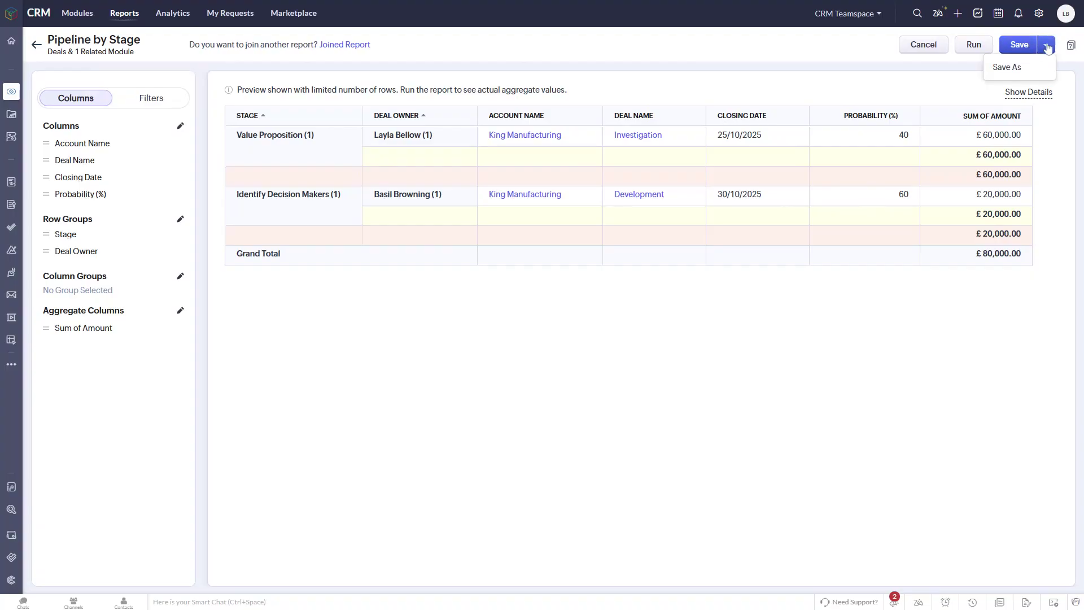
click(1023, 69)
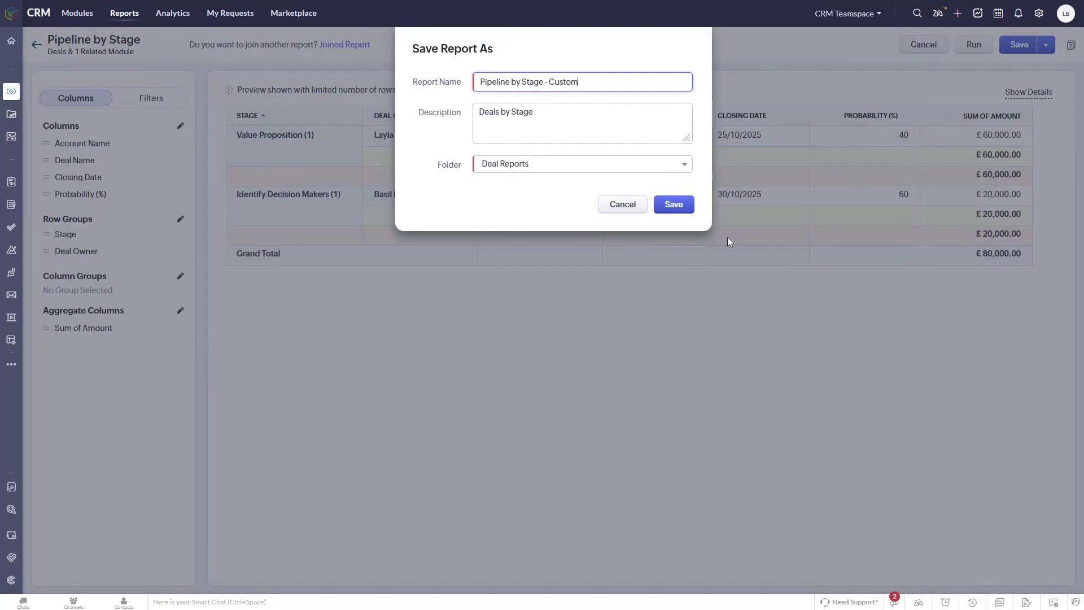
click(680, 206)
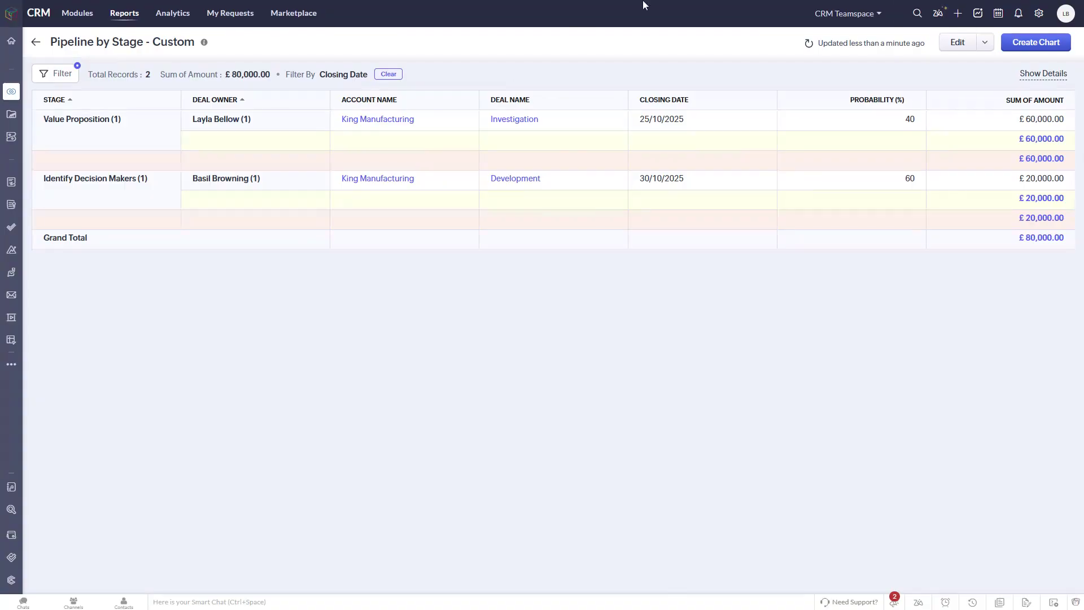
click(1051, 52)
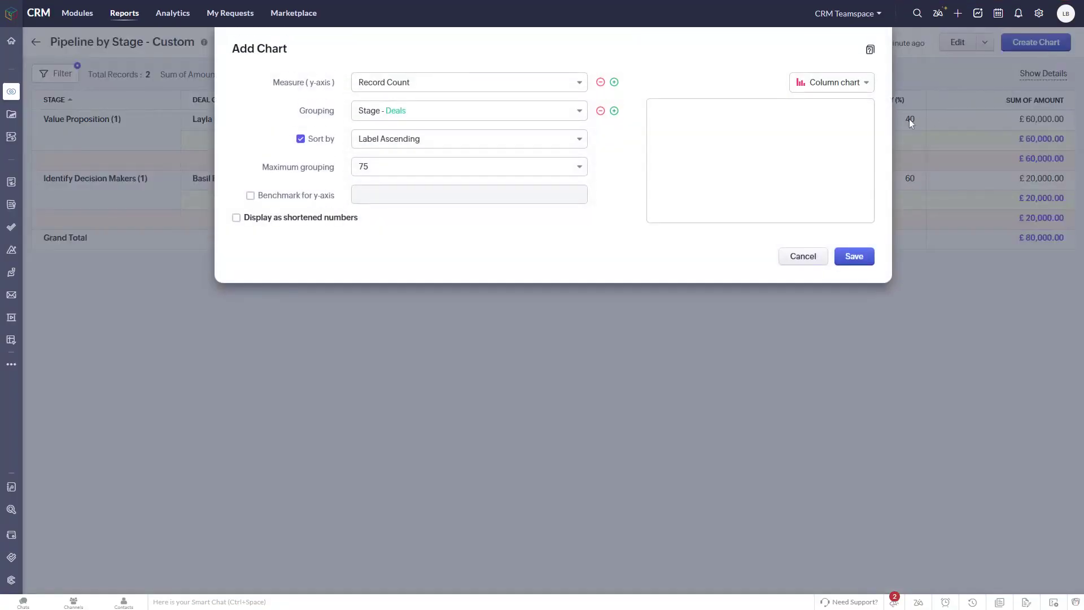
Try the Bar, Pie, Butterfly and Funnel chart types for the new chart.
click(818, 85)
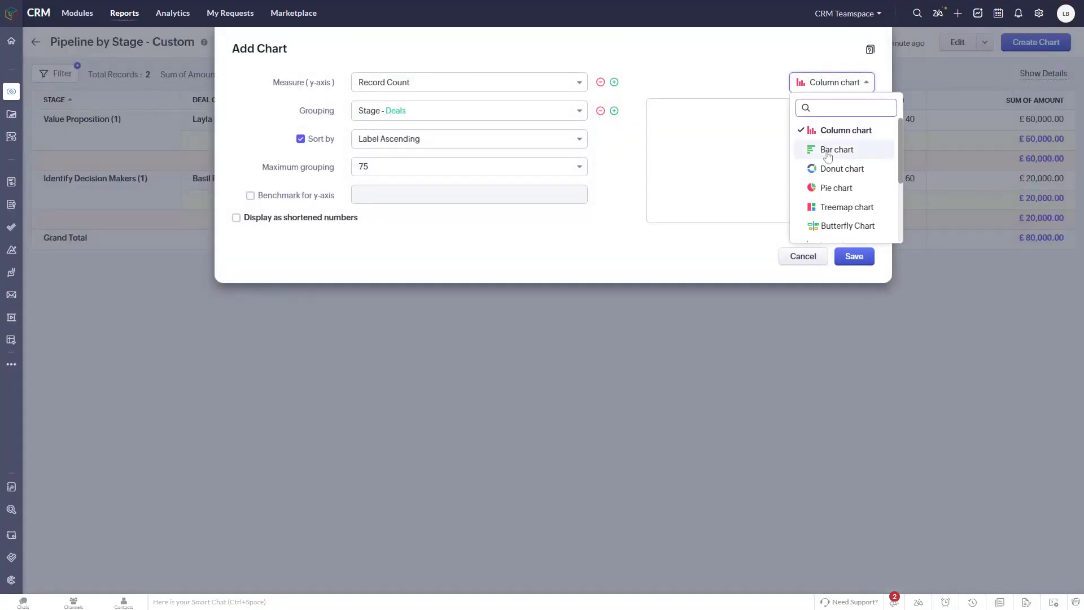
click(827, 151)
click(842, 84)
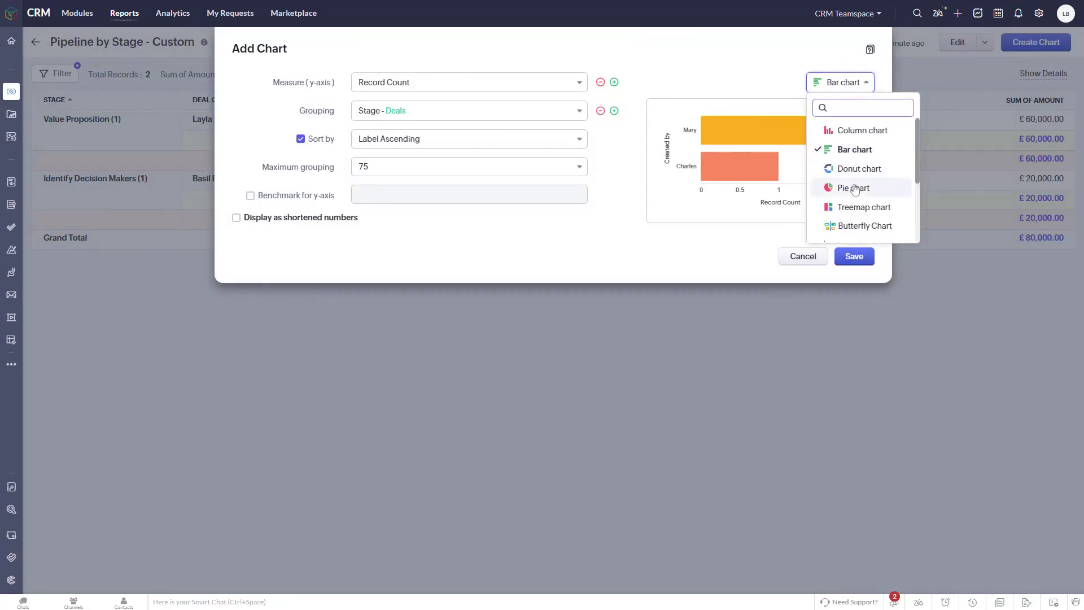
click(855, 190)
click(866, 84)
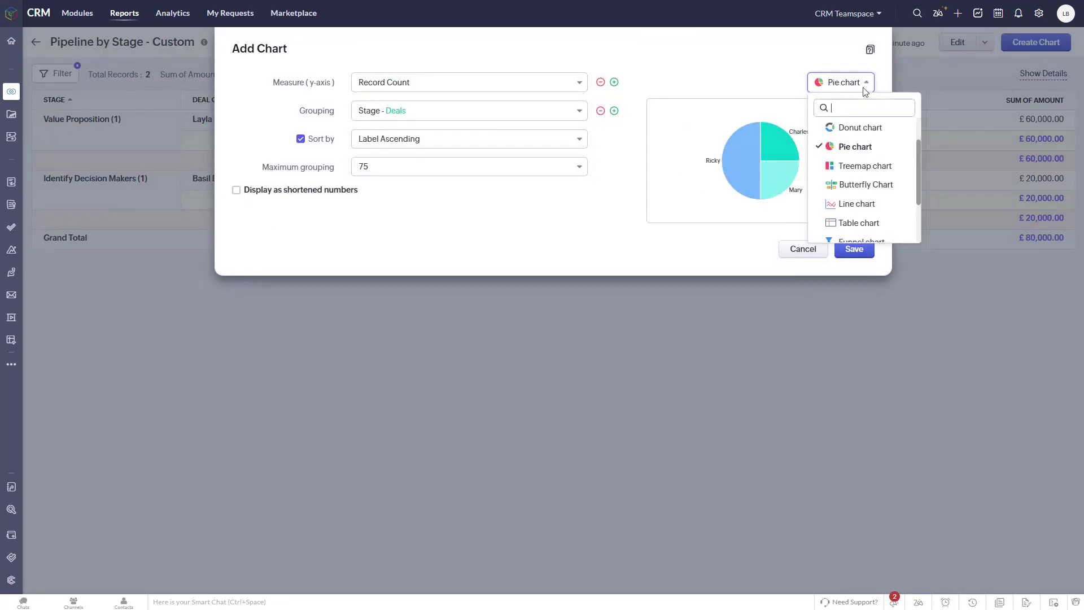
click(864, 187)
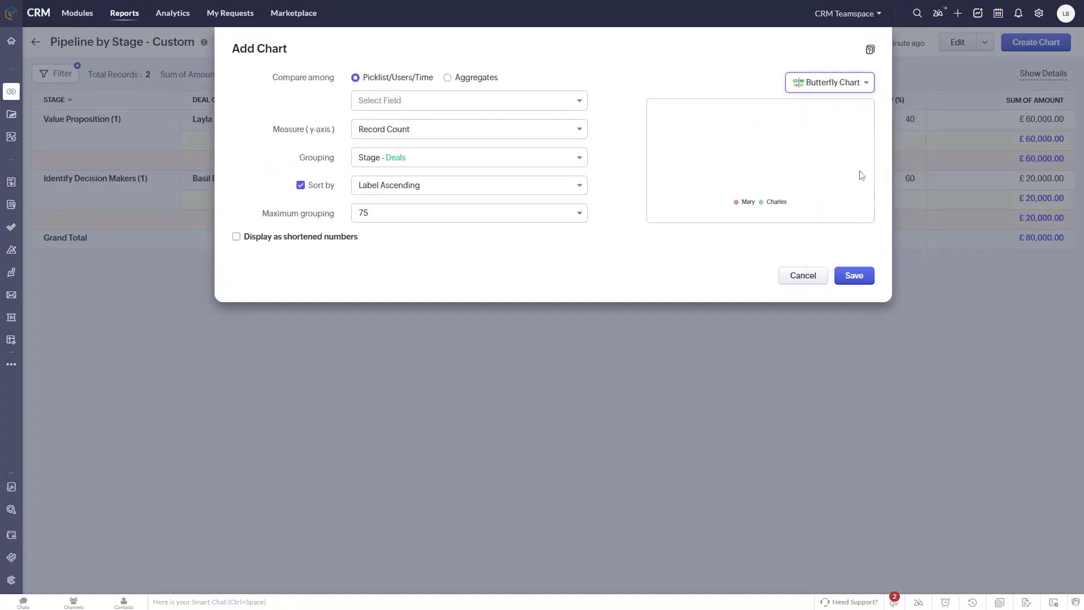
click(859, 85)
click(824, 204)
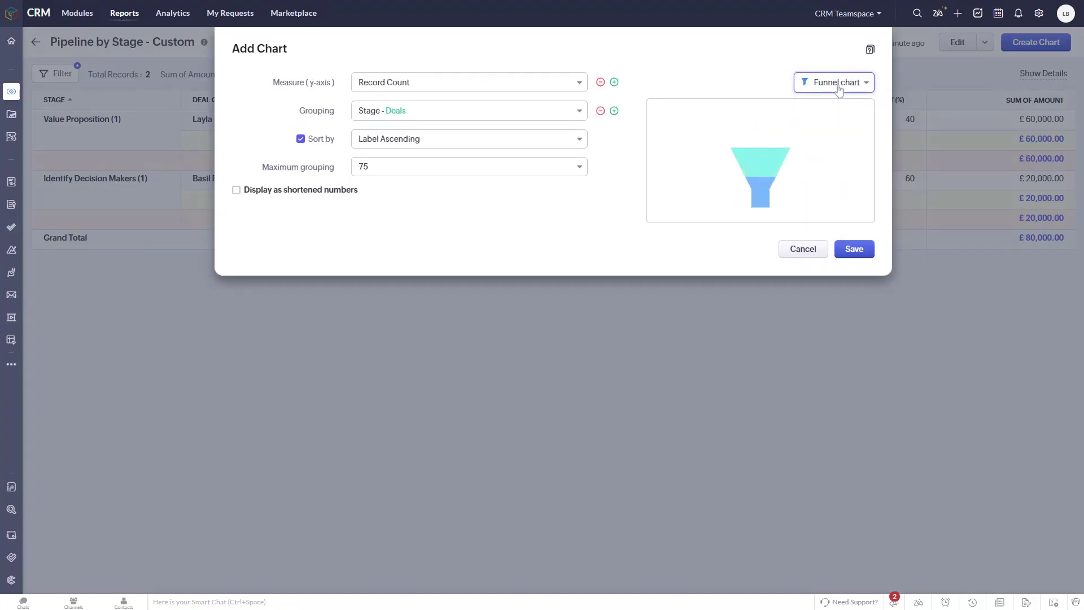
Set the chart type to Pie chart and its measure to Sum of Amount of the deals.
click(837, 86)
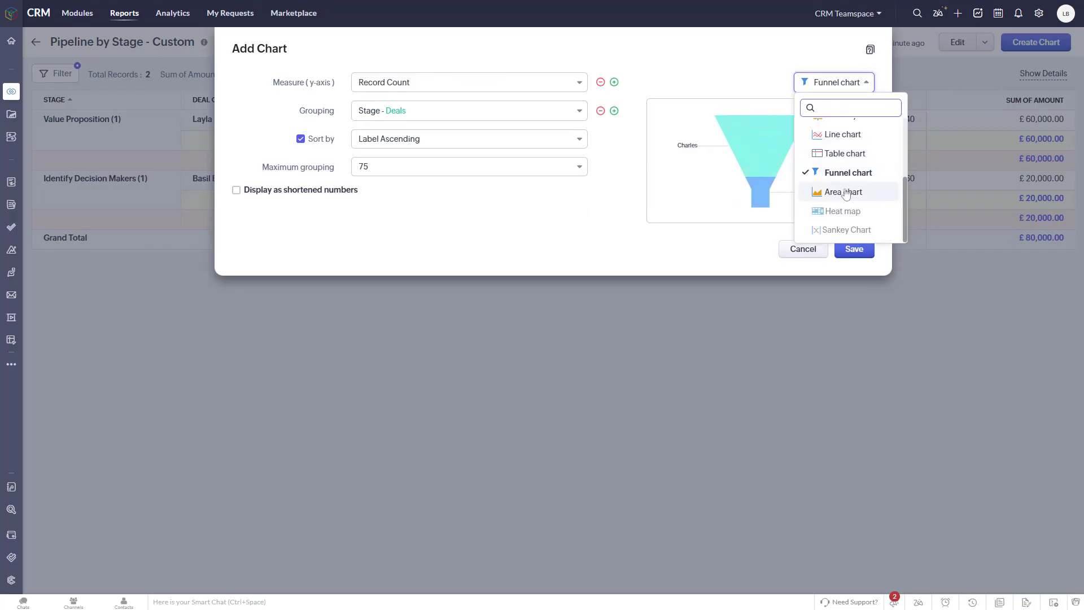
scroll(841, 153, up, 2)
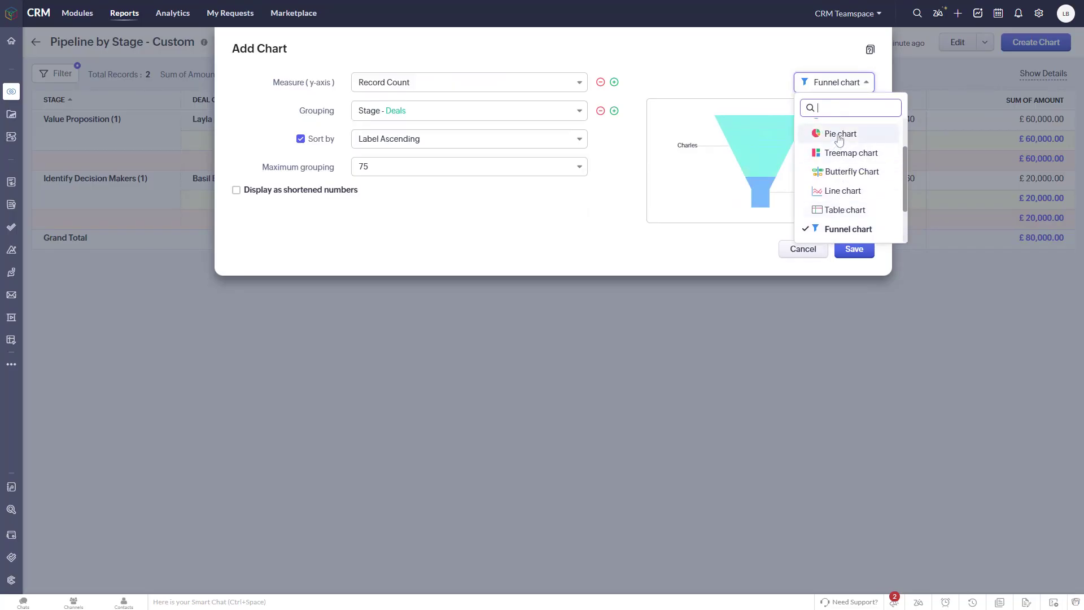
click(840, 136)
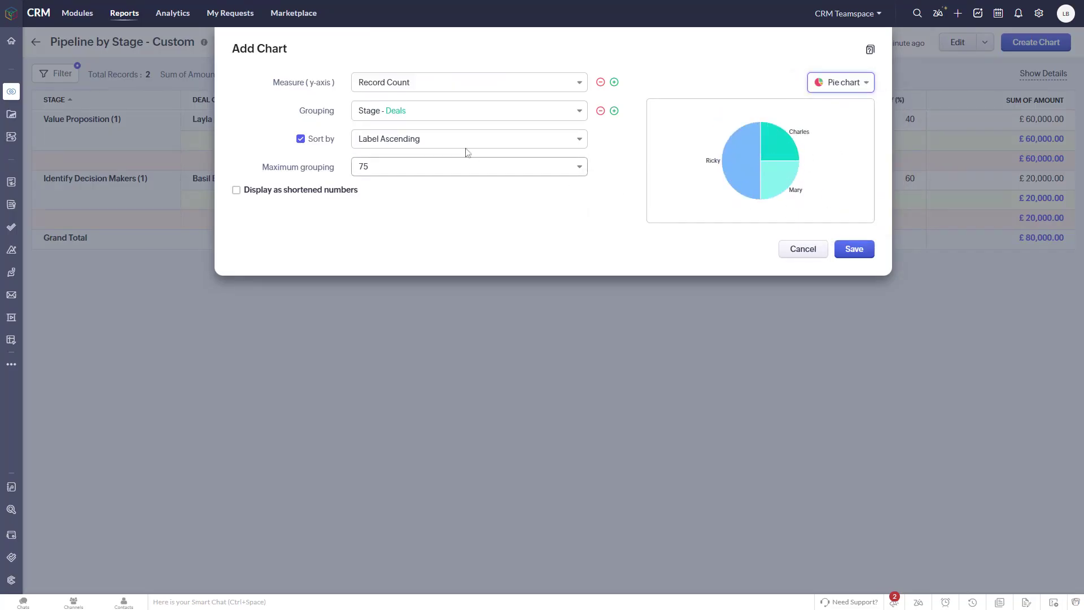
click(418, 82)
click(423, 124)
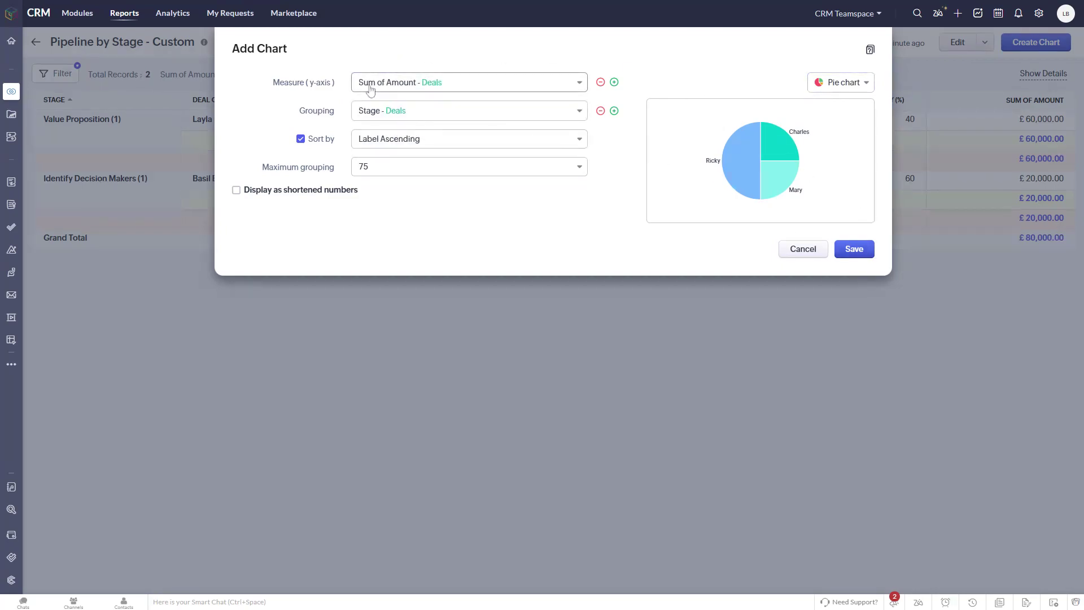
Group the pie chart by Deal Owner, keep Sum of Amount as its measure, and save the chart to the report.
click(440, 117)
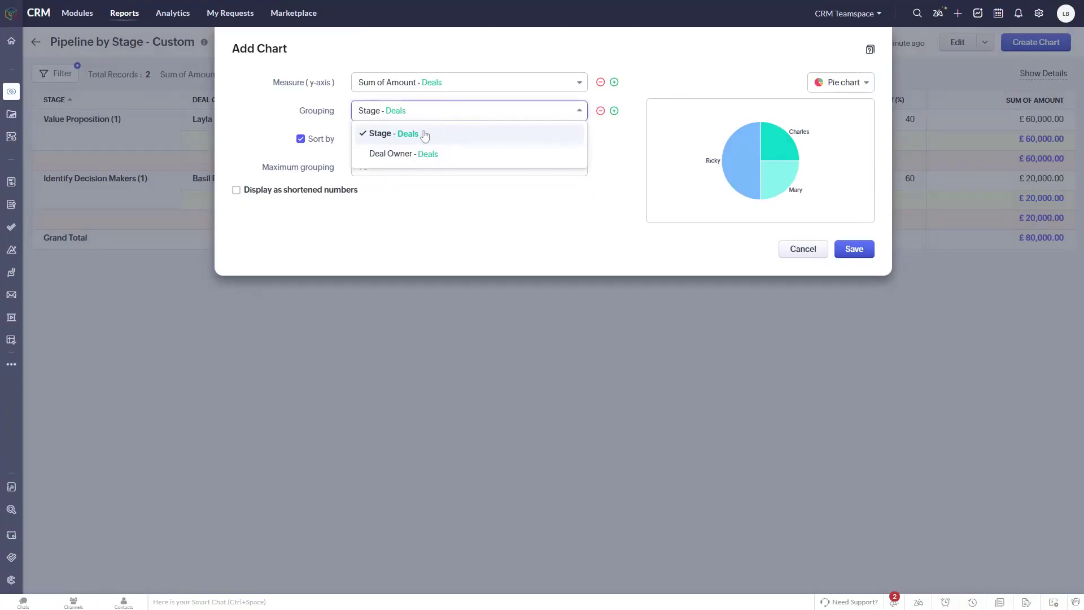
click(401, 158)
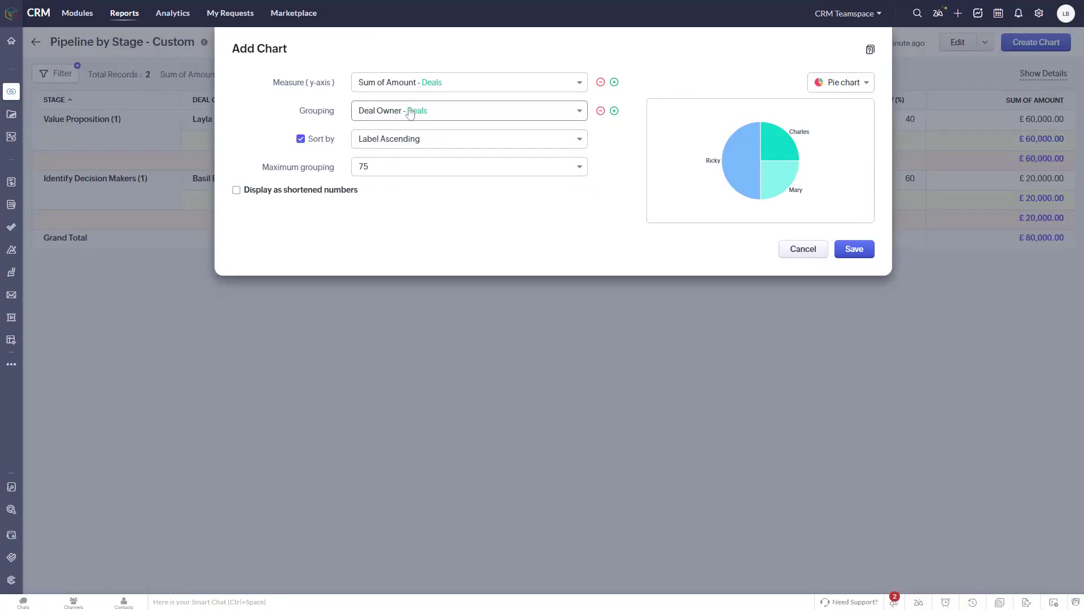
click(411, 85)
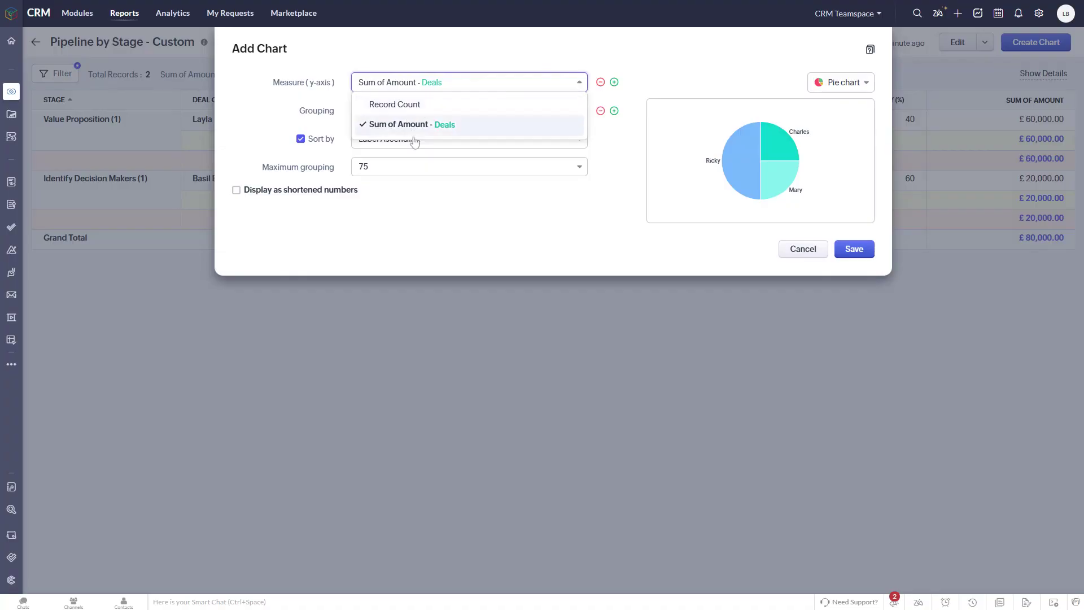
click(412, 125)
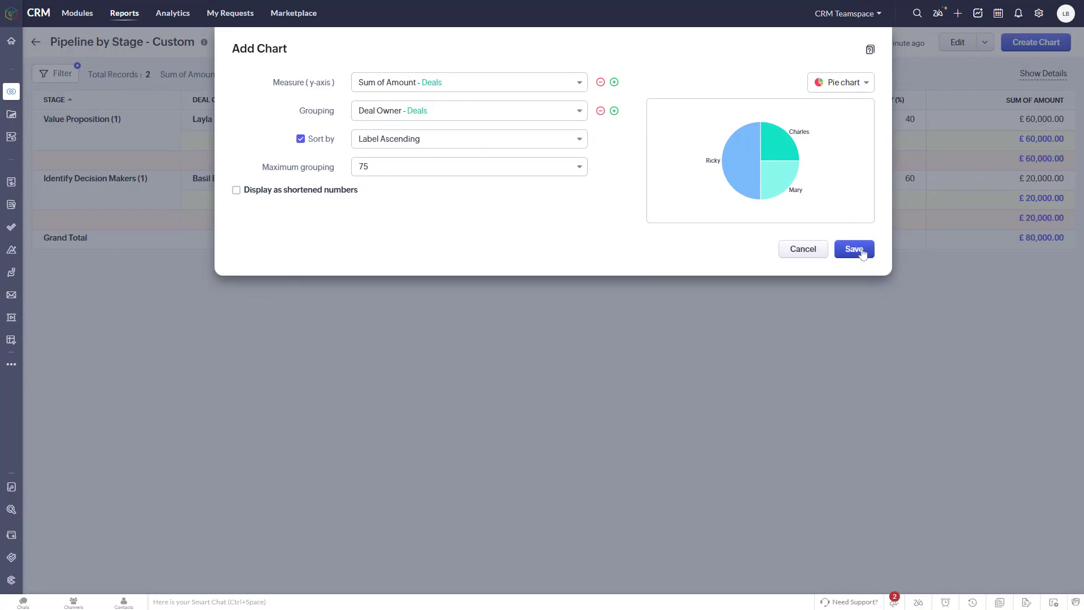
click(854, 249)
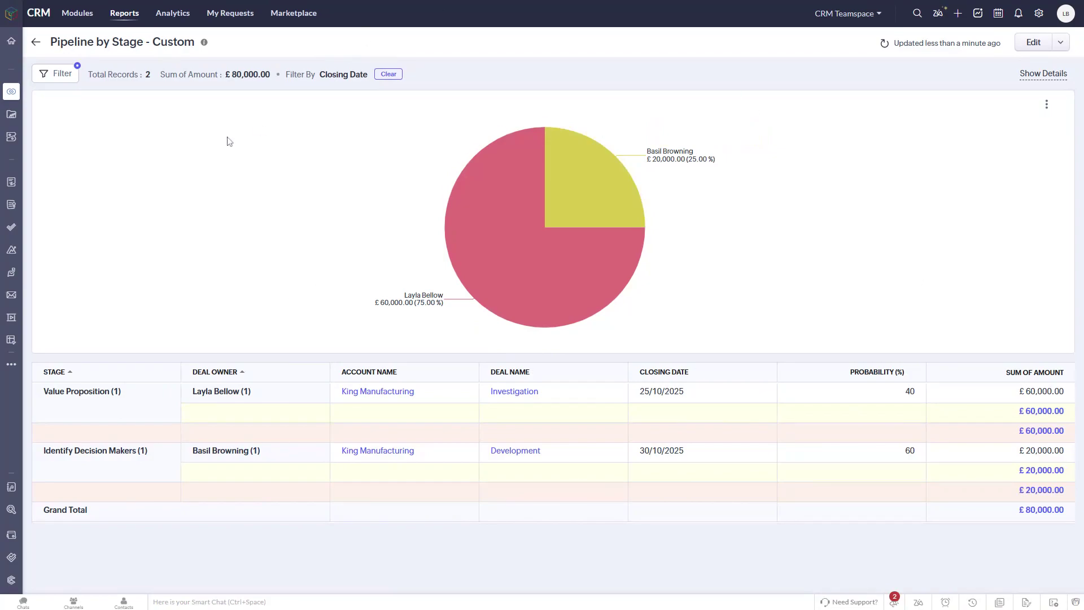
Add the report's pie chart to the Deal Insights dashboard with the component name "Pipeline by Stage - Custom".
mouse_move(463, 236)
click(1047, 106)
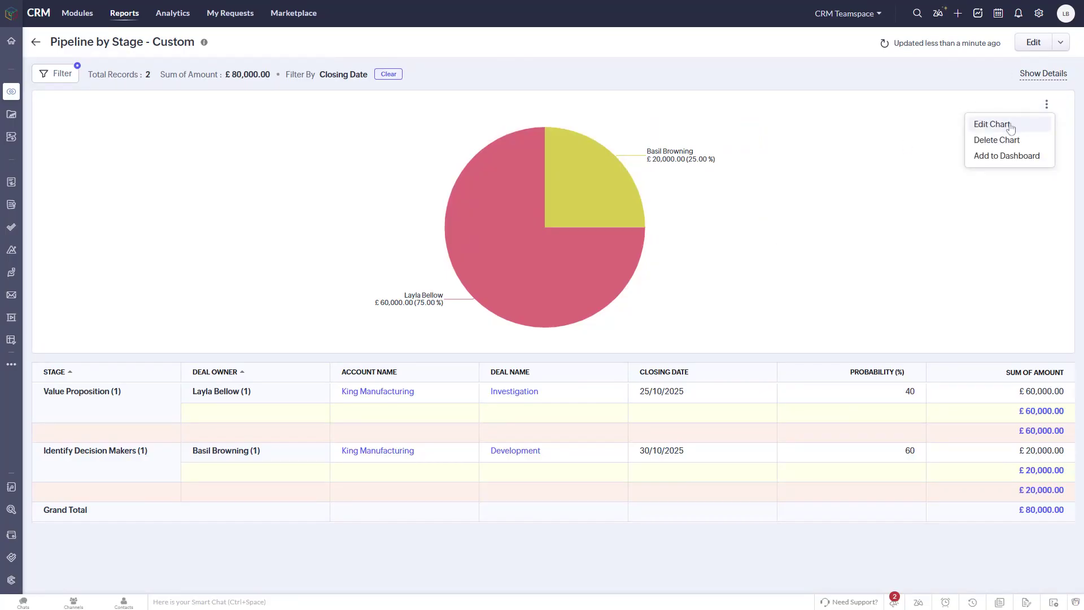
click(1007, 155)
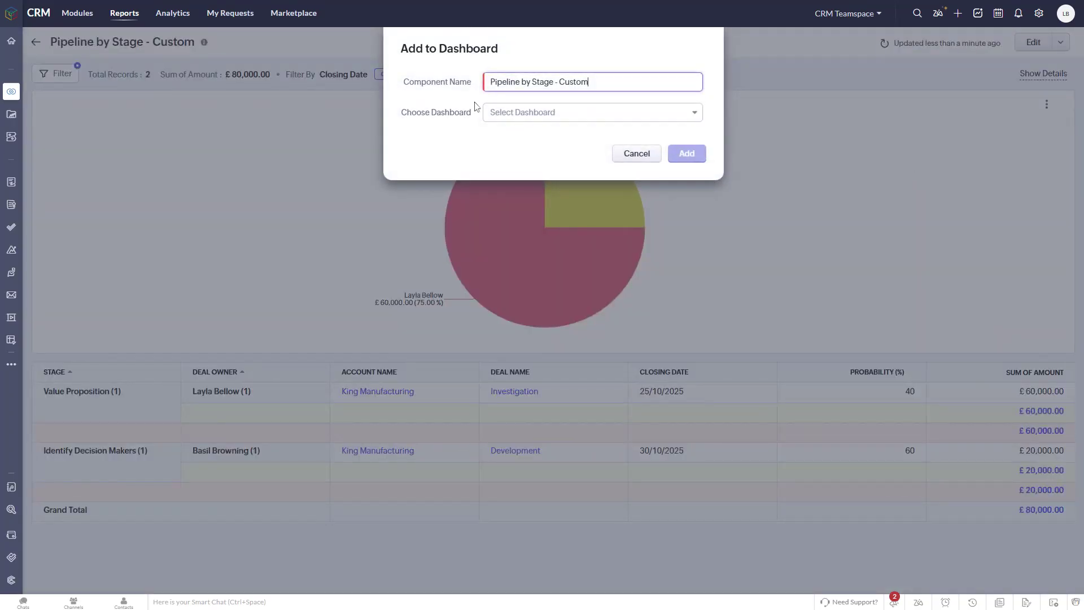
click(512, 120)
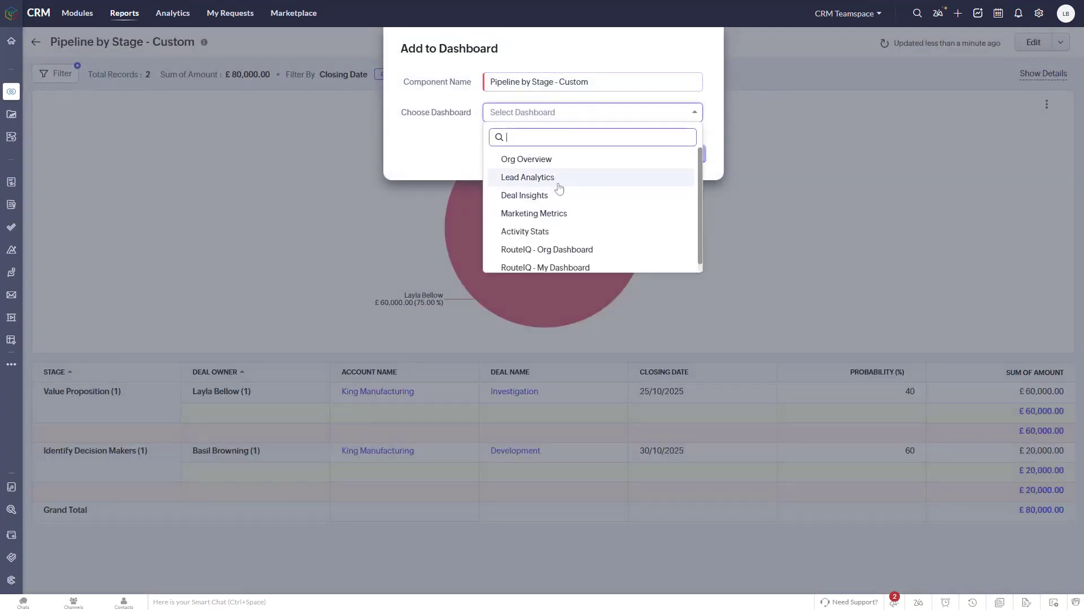
click(525, 195)
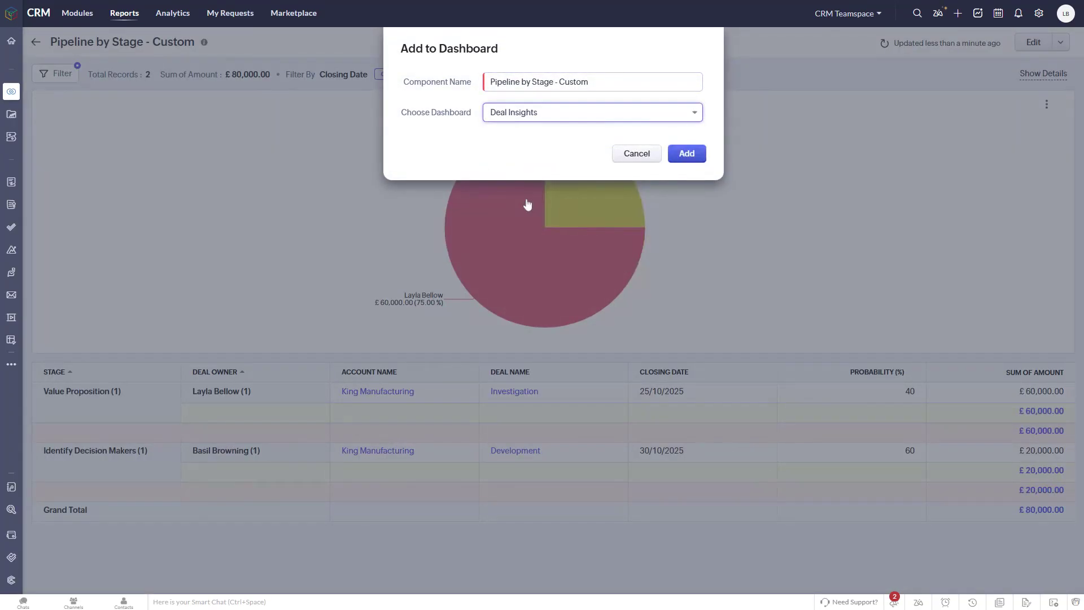
click(697, 160)
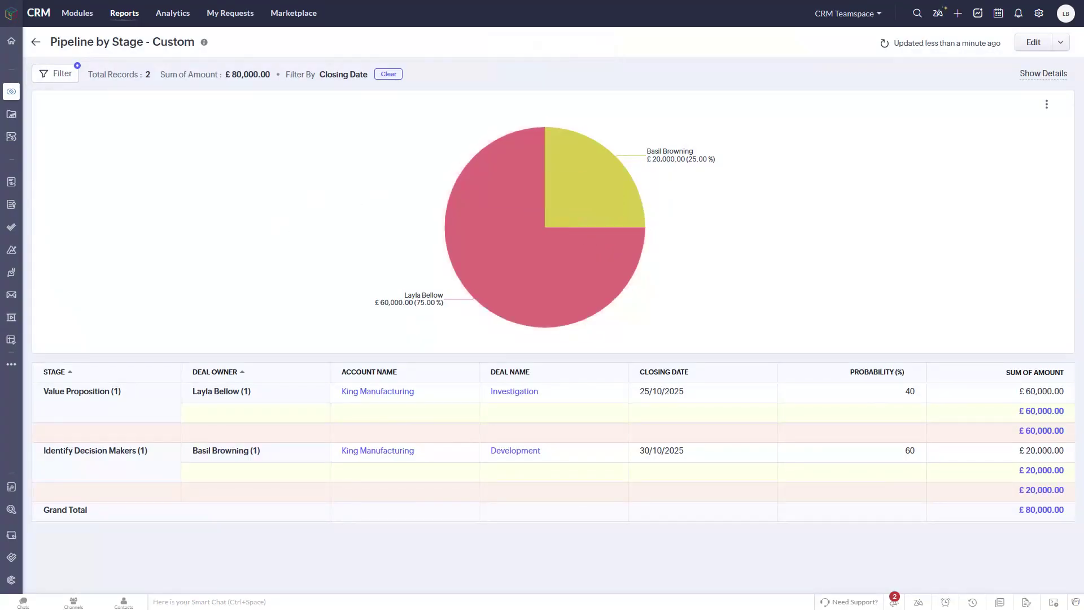
Open the Deal Insights dashboard in Analytics and examine the Pipeline by Stage - Custom component and its available actions.
click(174, 16)
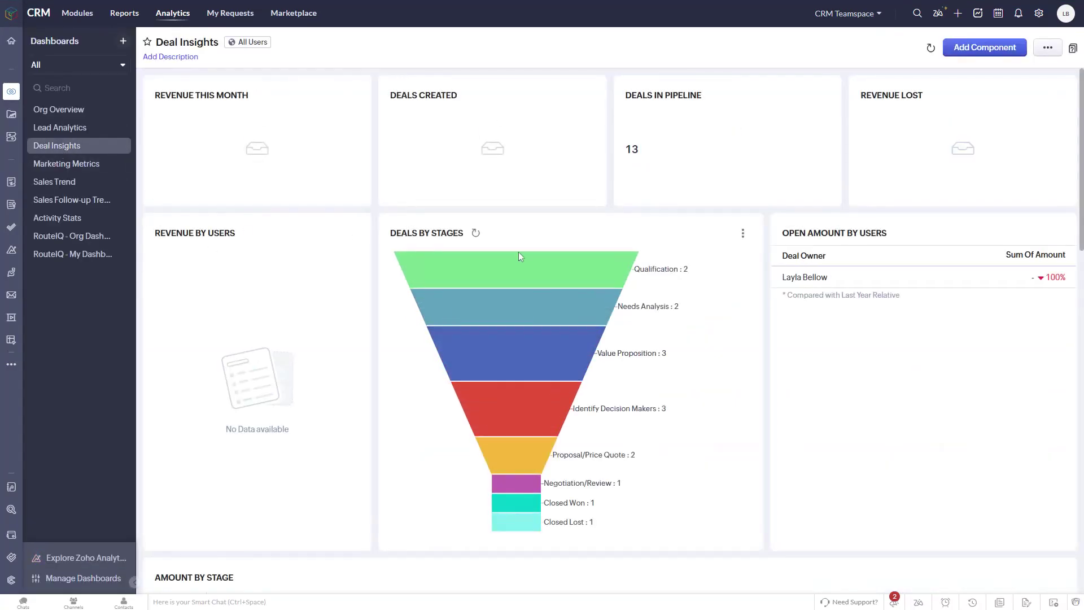
scroll(614, 367, down, 15)
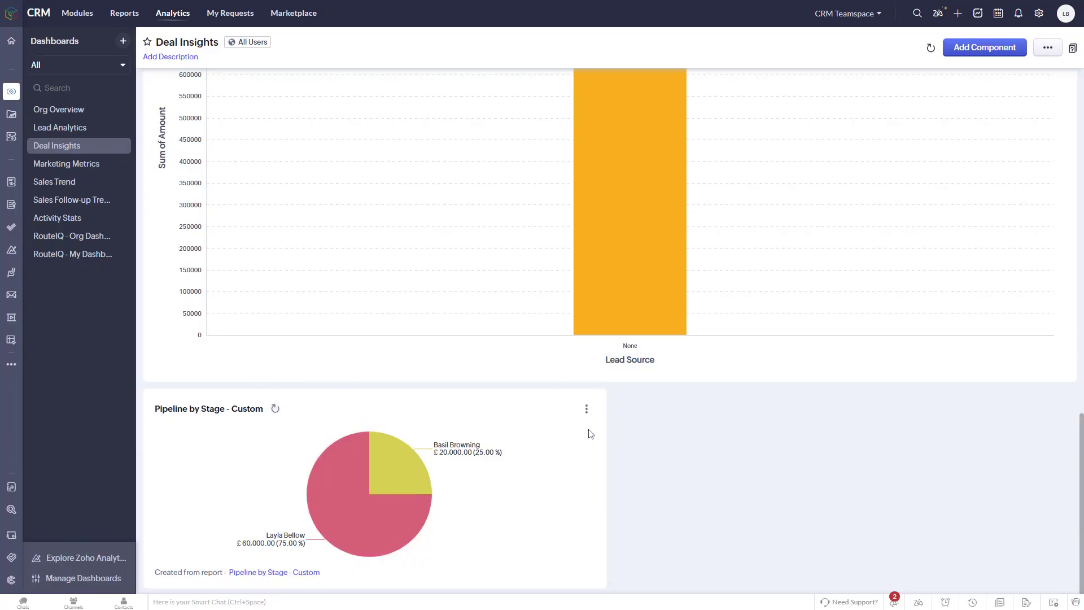
click(586, 408)
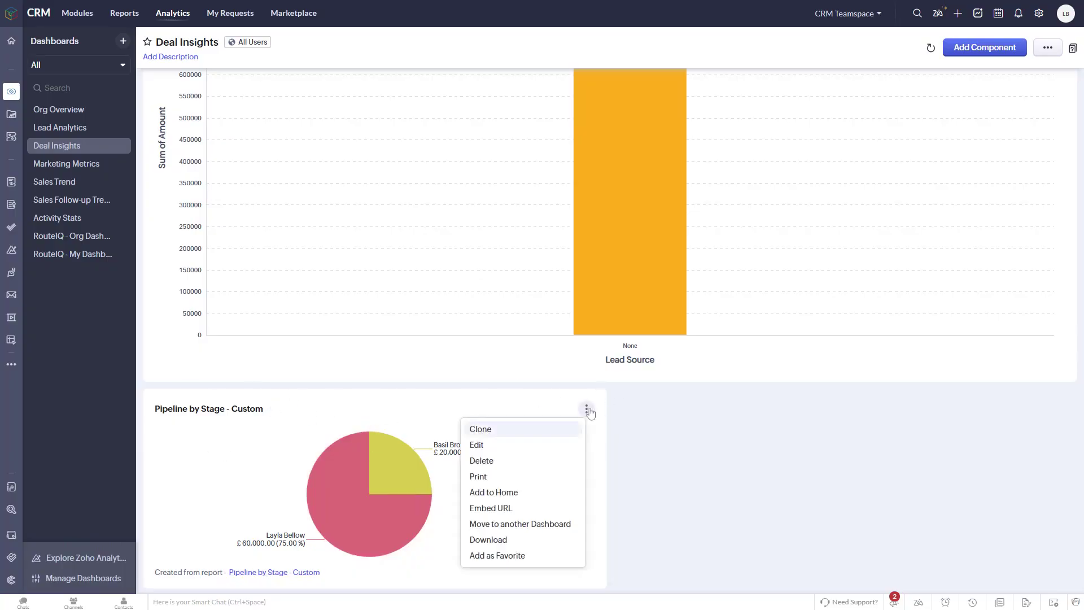
click(325, 401)
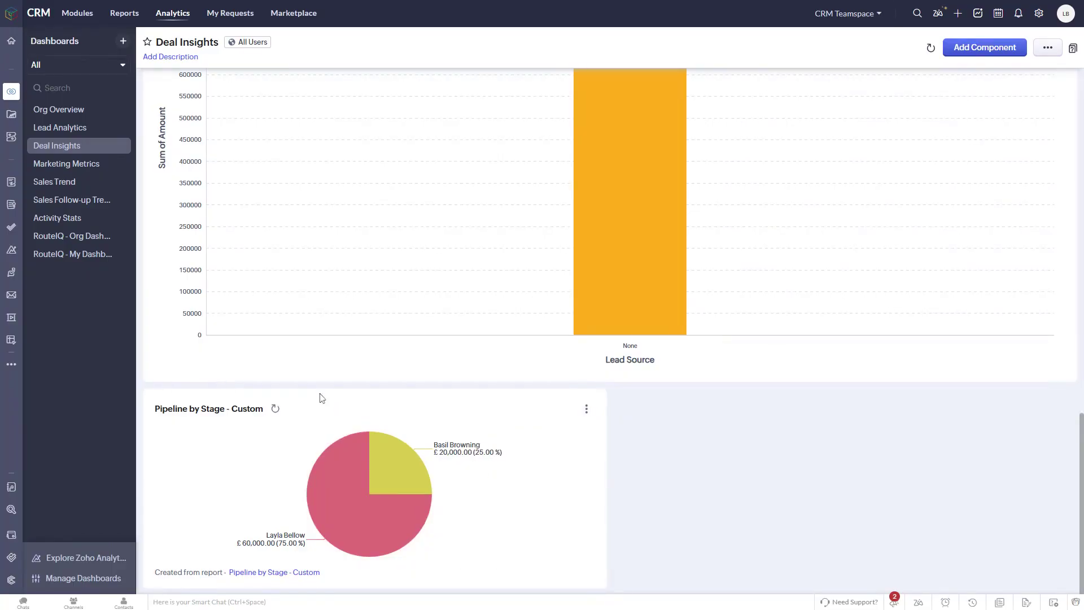
mouse_move(407, 514)
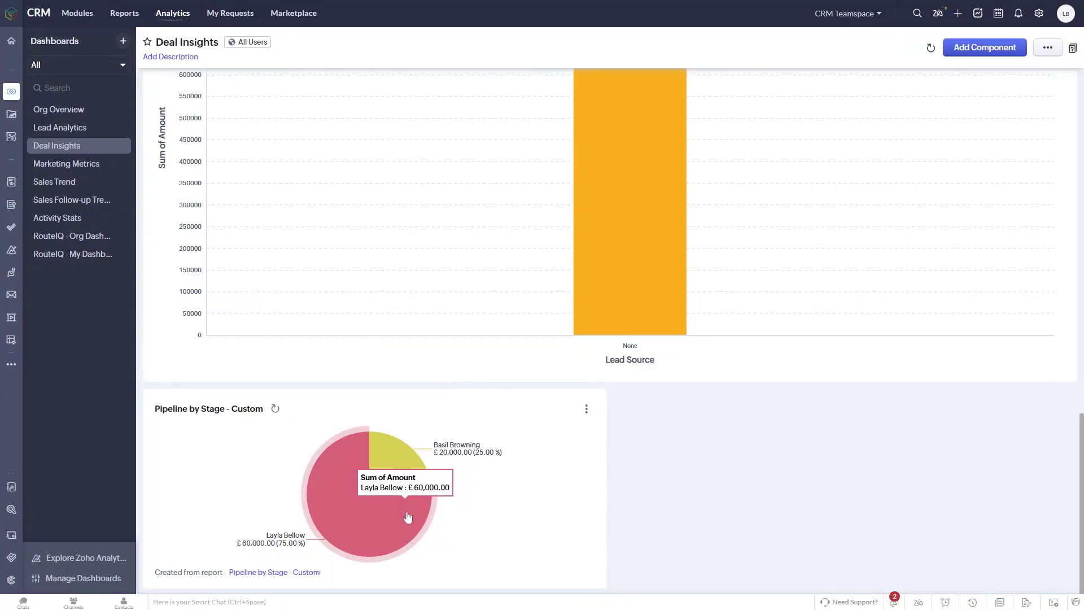